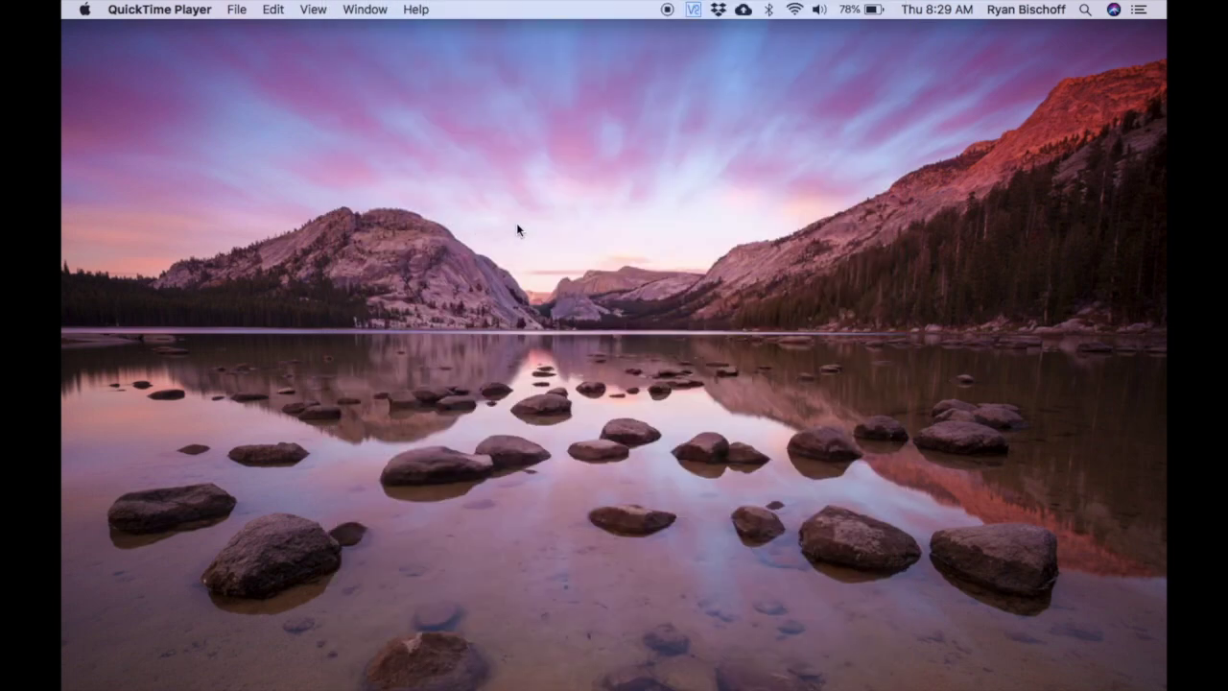
- Switch to ARIA Player and enable Bus 2 Apple Inc. IAC Driver as an input MIDI device in the preferences
mouse_move(796, 671)
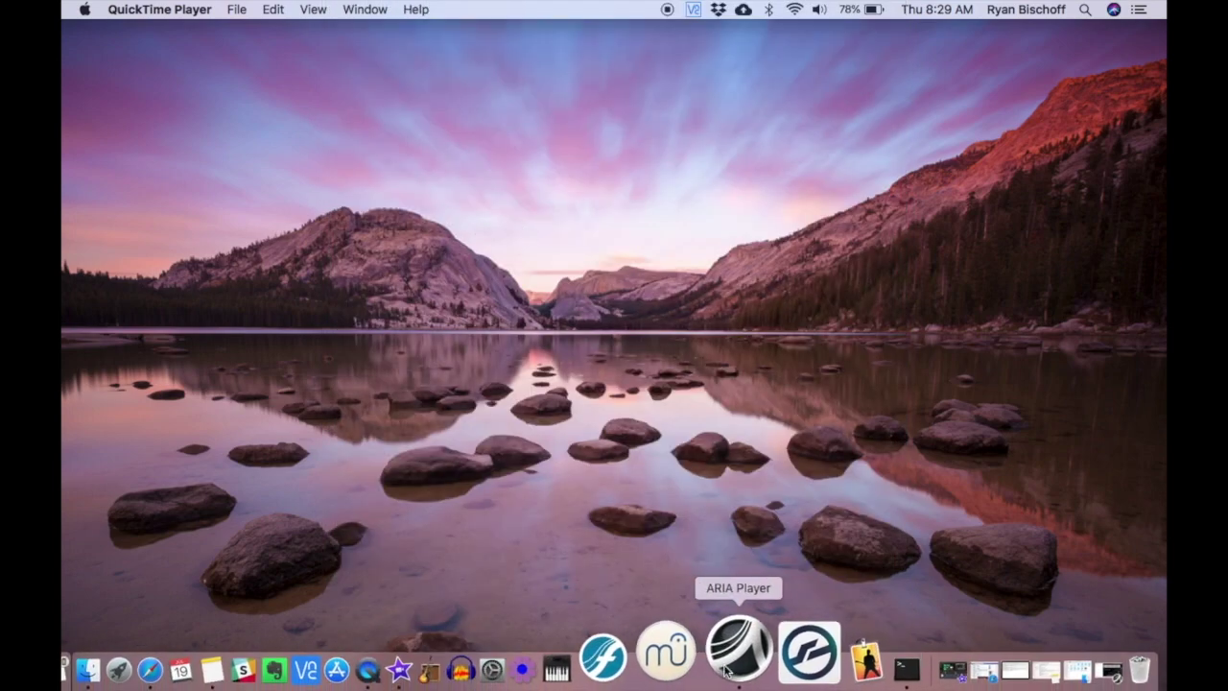
click(722, 662)
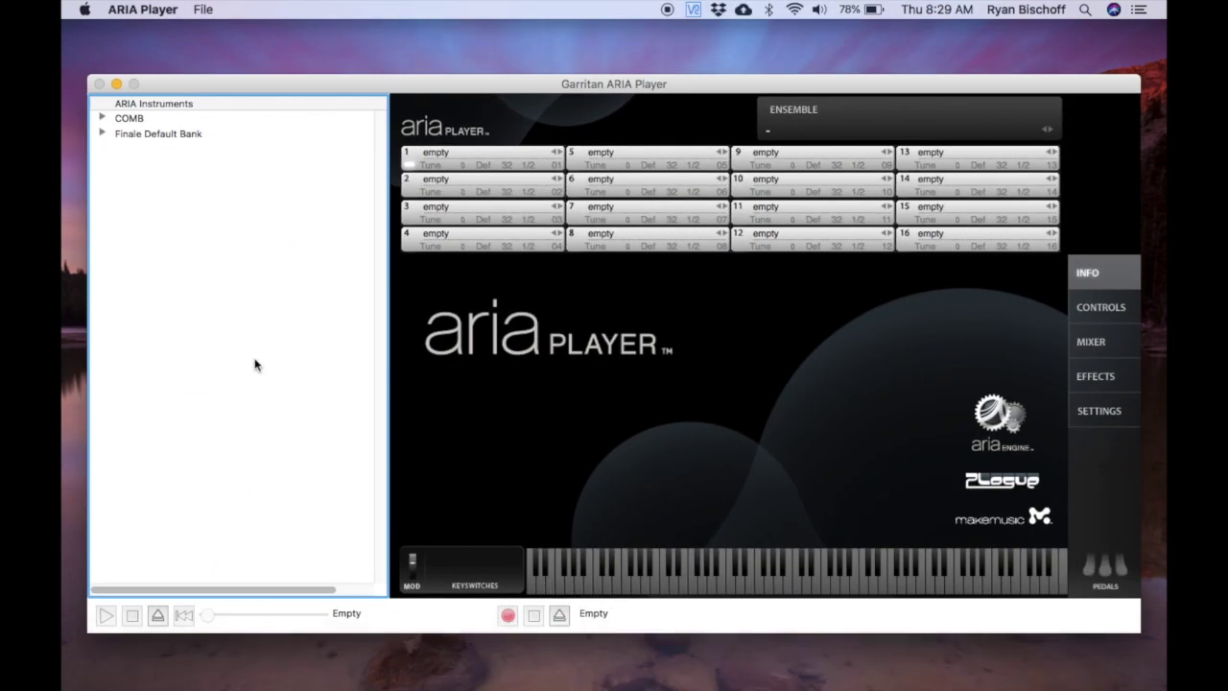
click(134, 12)
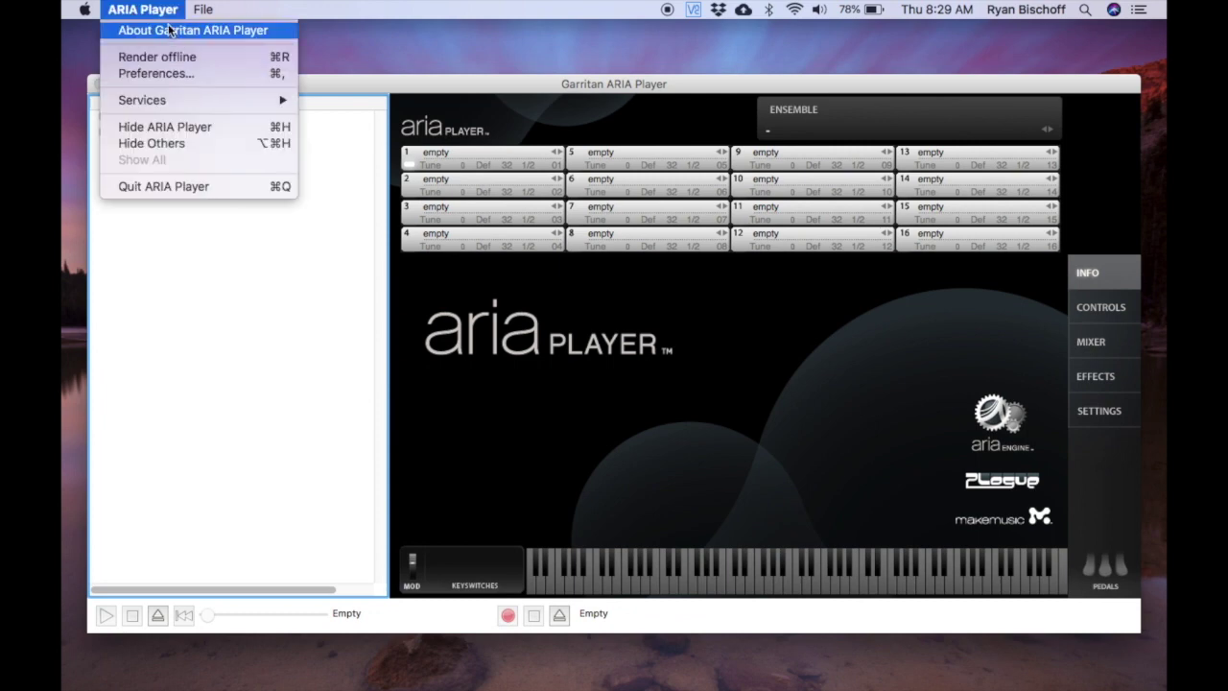
click(182, 74)
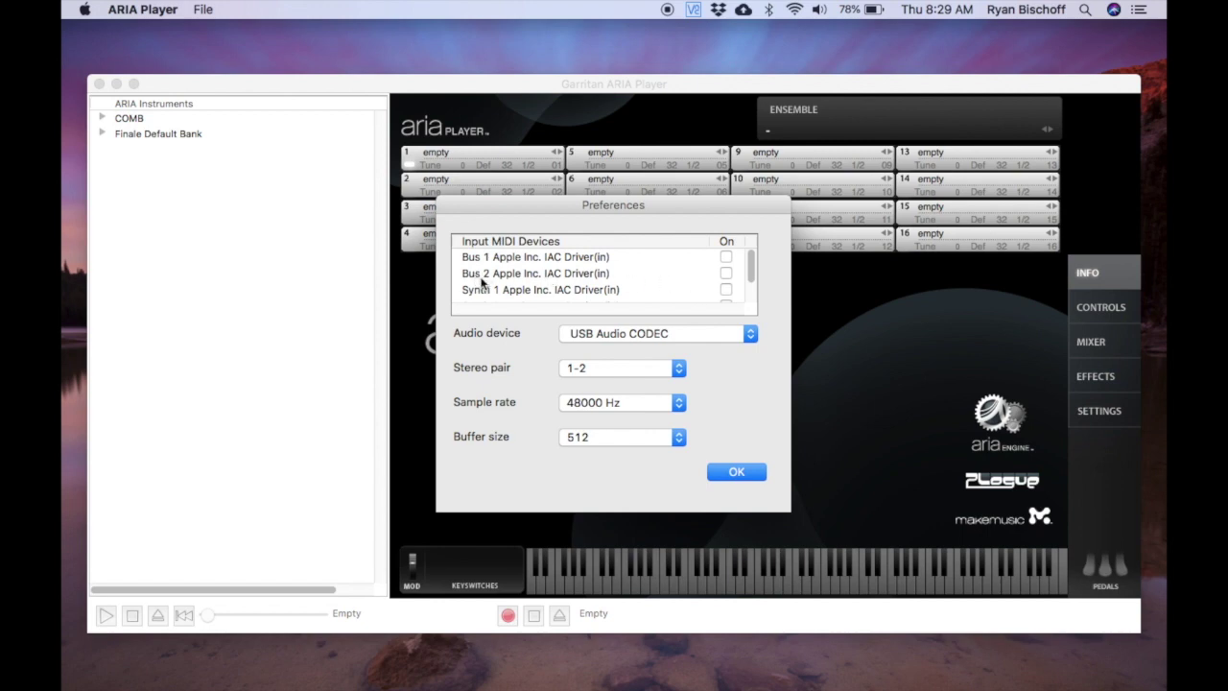
click(725, 274)
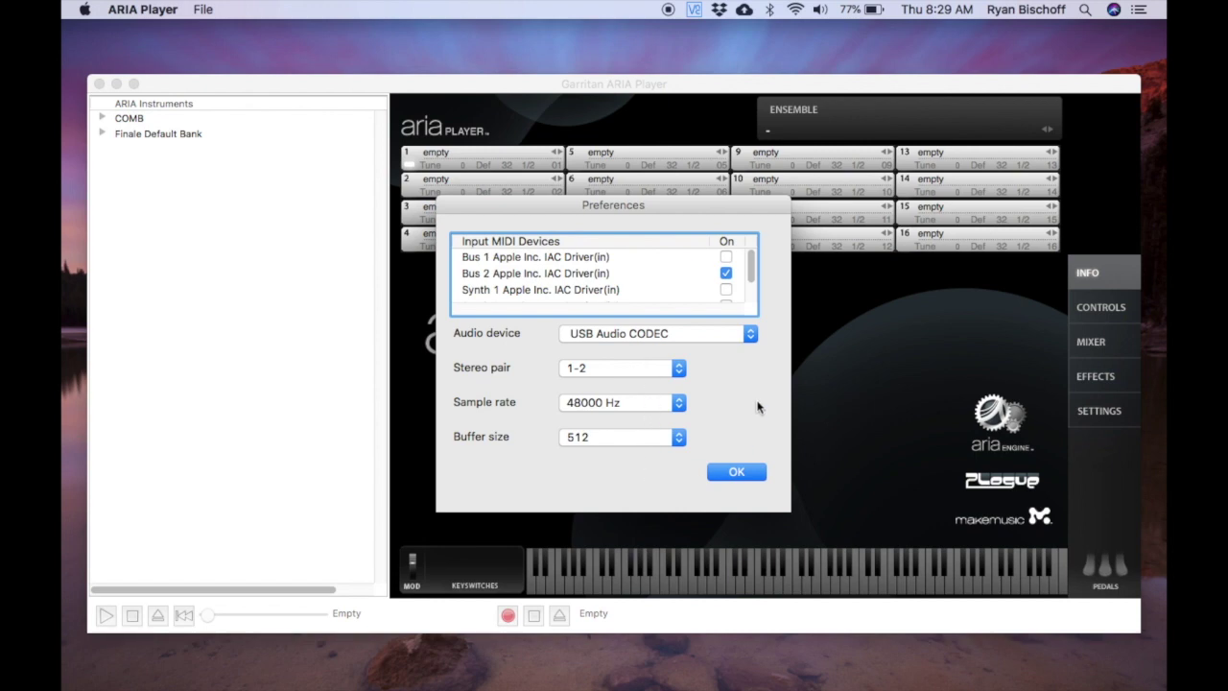
click(737, 472)
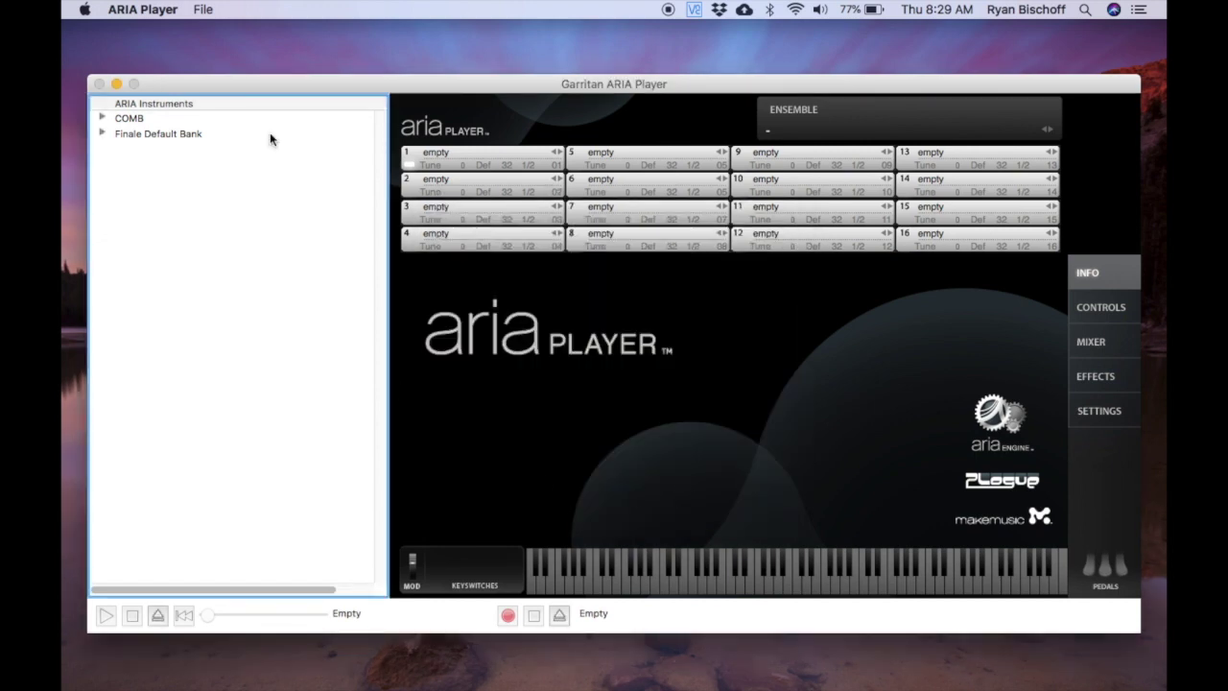
click(410, 156)
click(459, 154)
click(457, 289)
click(482, 160)
click(508, 128)
click(484, 154)
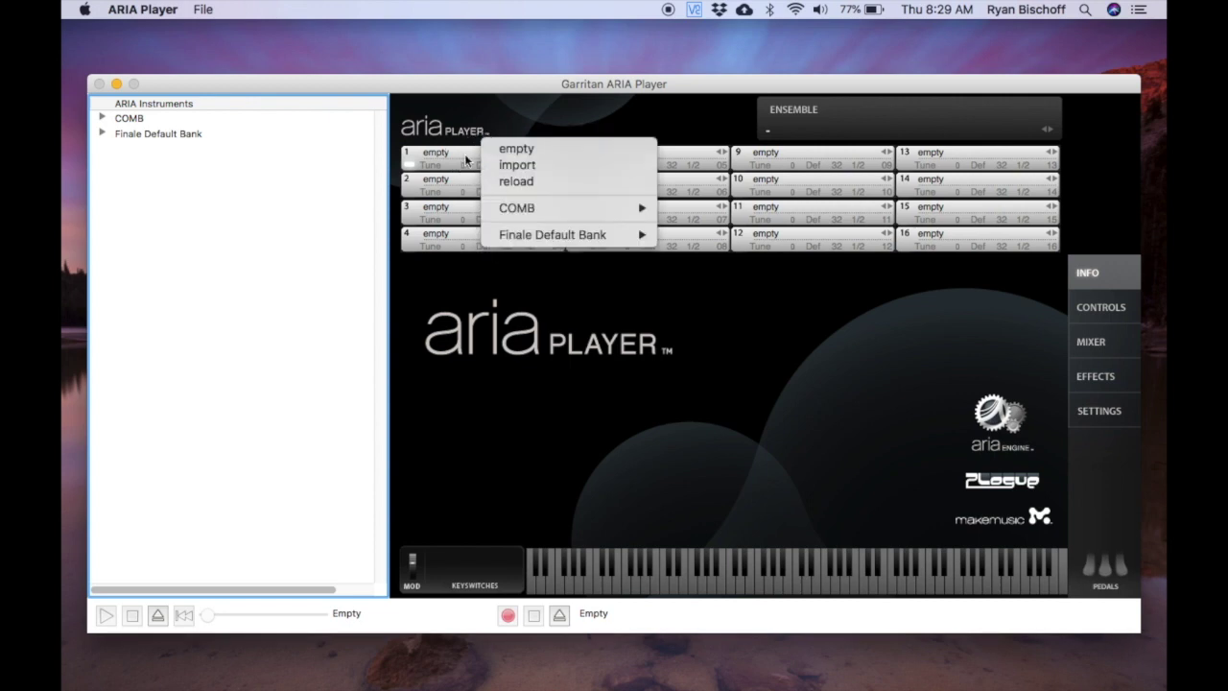
click(512, 129)
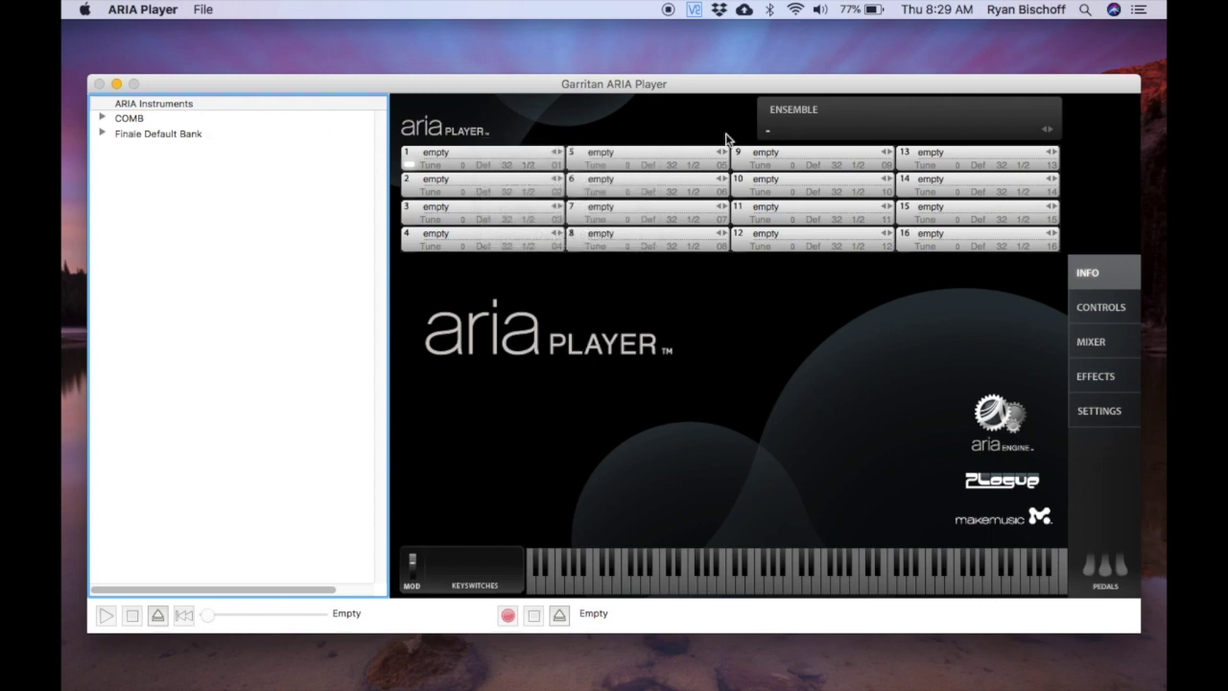
- Load the 01 Brass Quintet ensemble from the COMB library
click(793, 135)
mouse_move(850, 213)
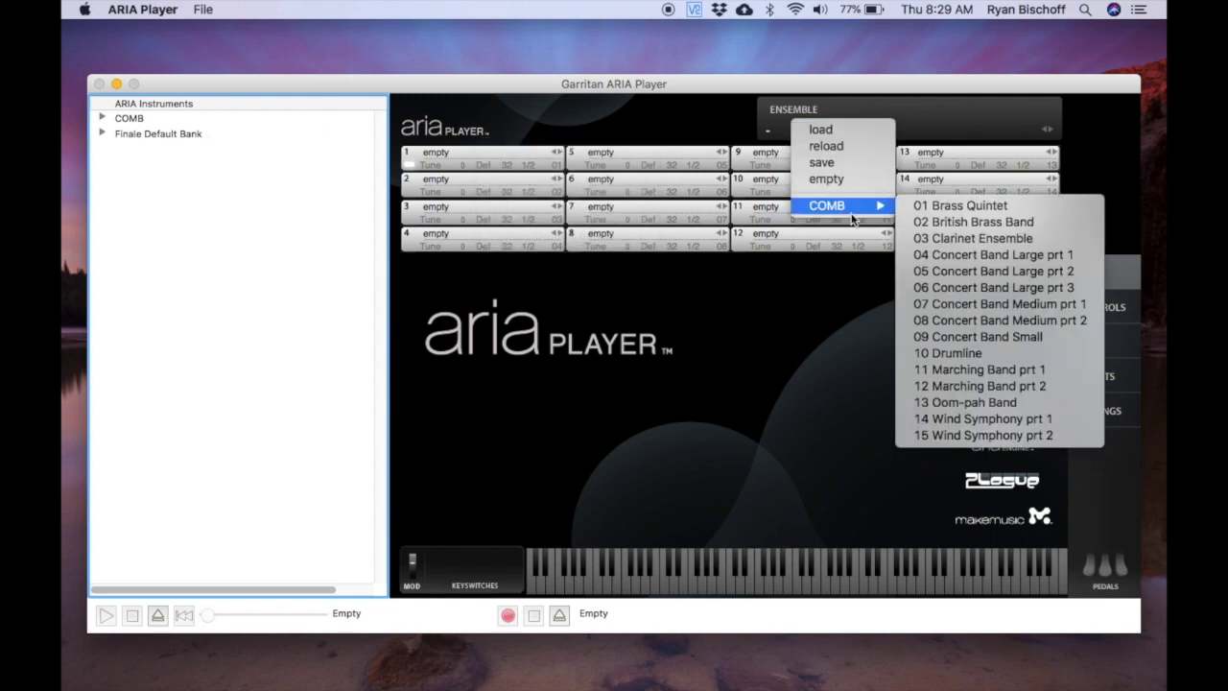
click(1011, 205)
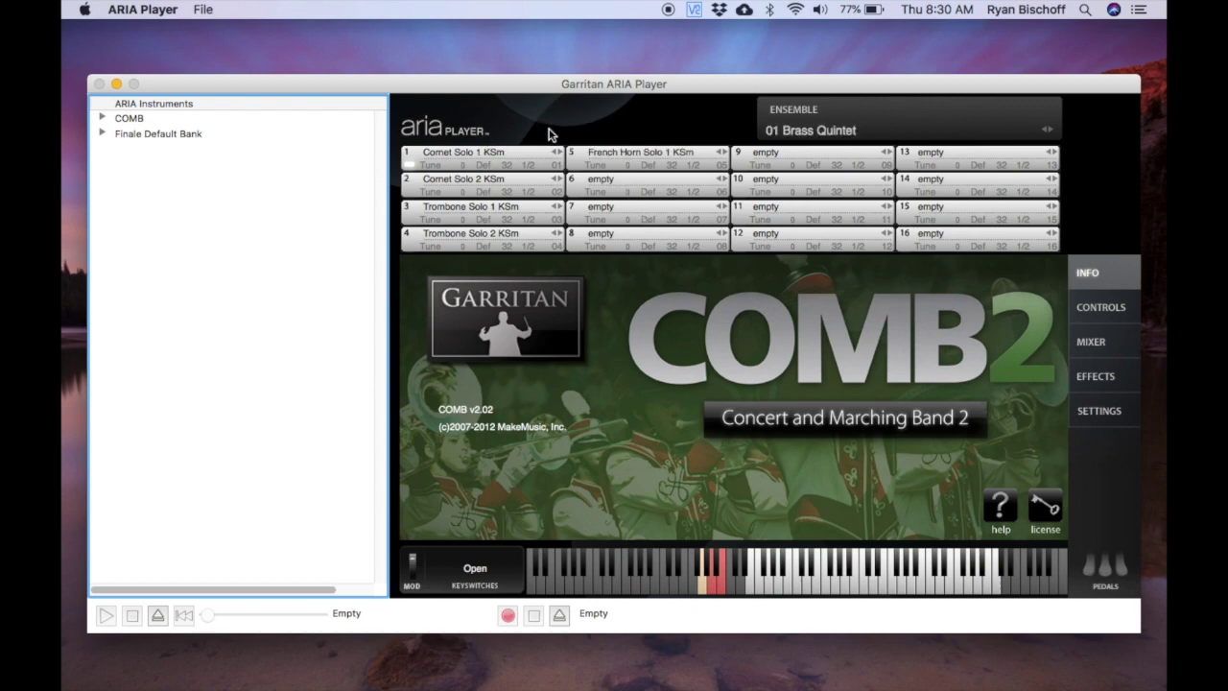
- Replace the instrument in slot 1 with n-Oboe Solo 1 from the COMB Notation woodwinds
click(475, 156)
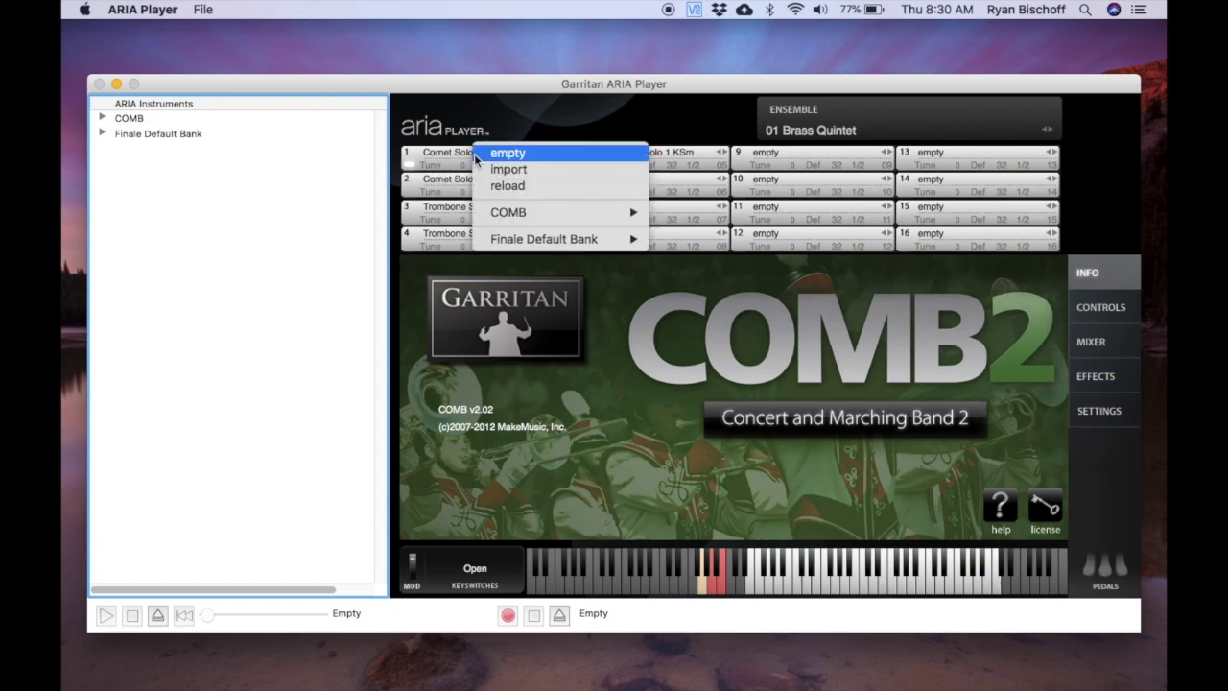
mouse_move(551, 219)
mouse_move(745, 213)
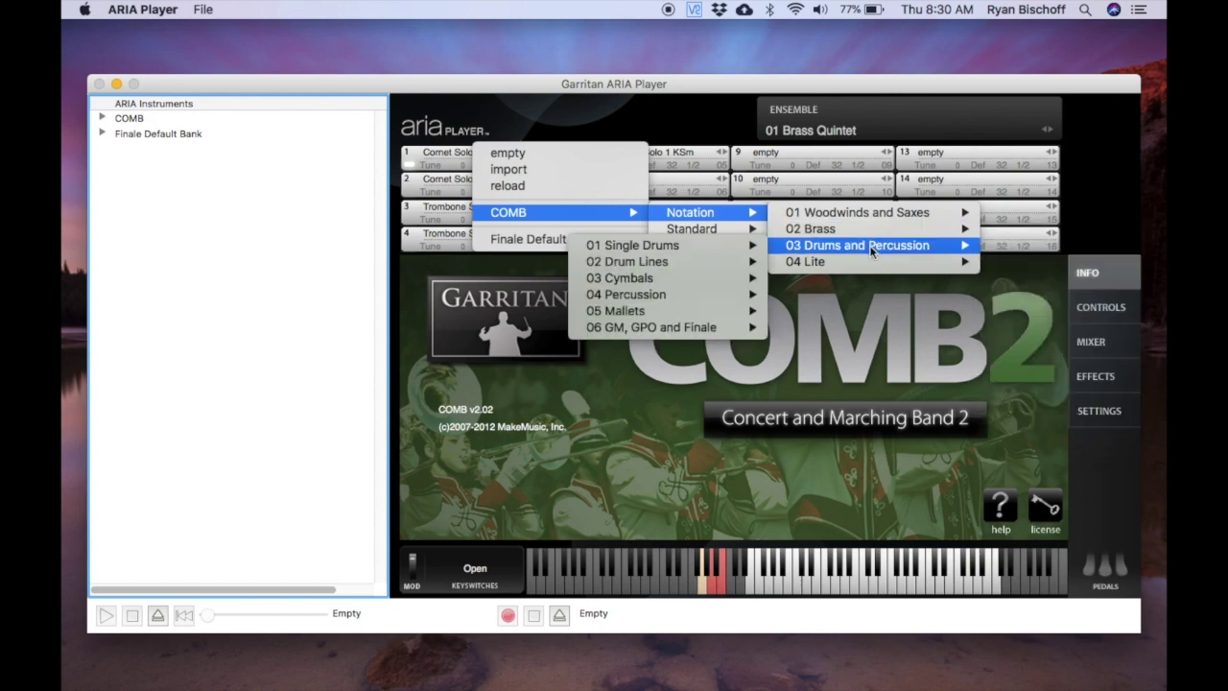
mouse_move(850, 216)
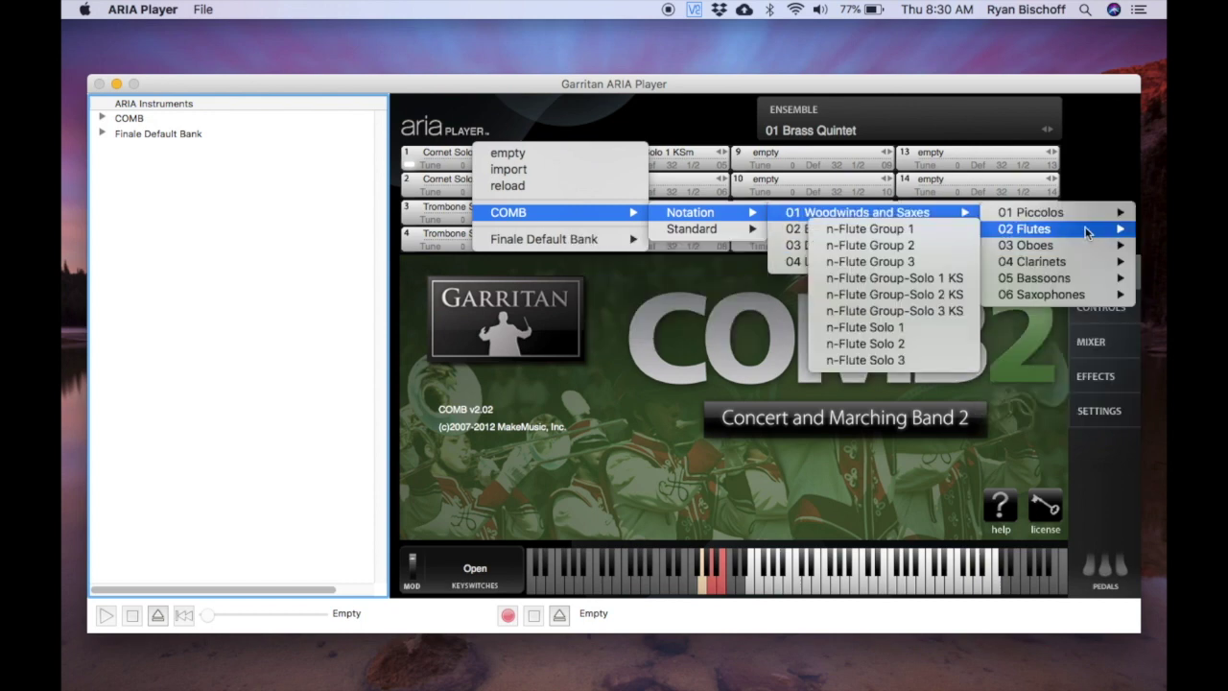
mouse_move(1071, 253)
click(922, 245)
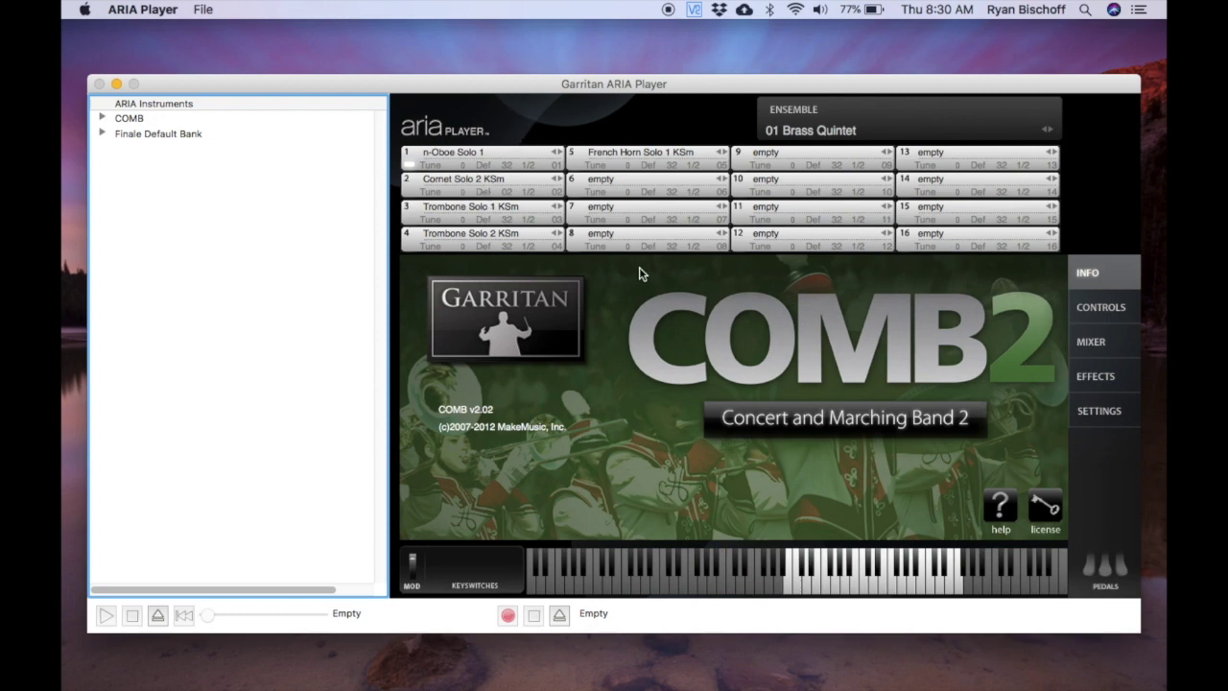
click(831, 137)
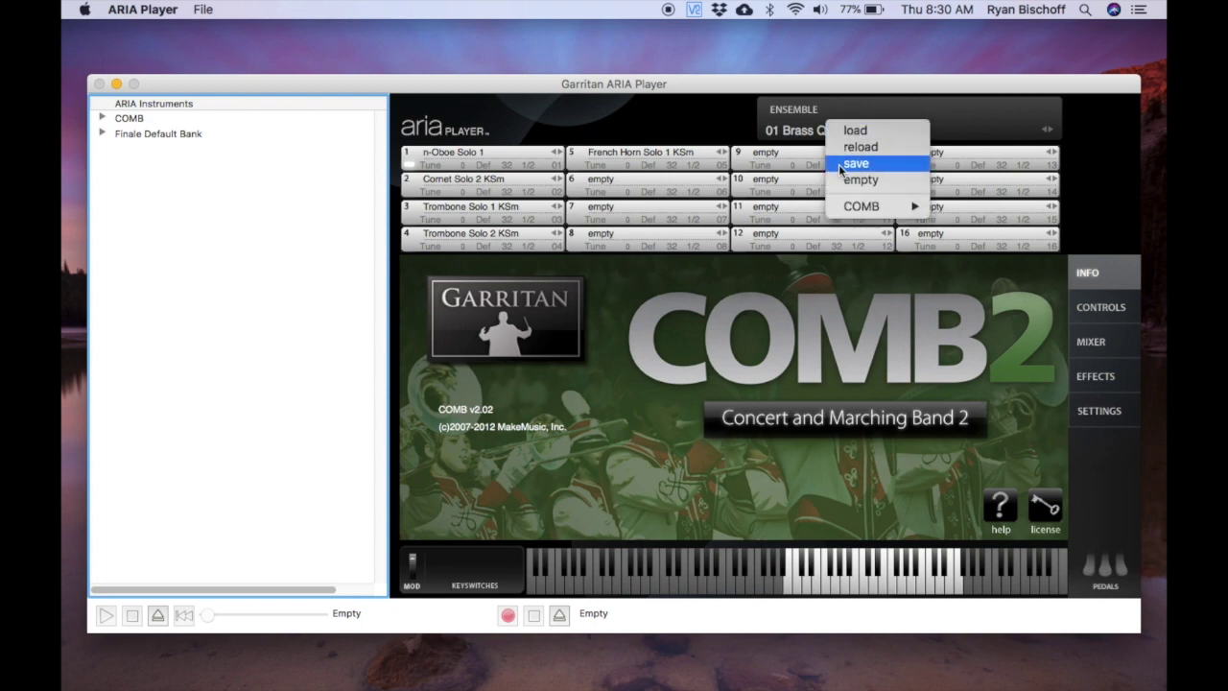
click(521, 115)
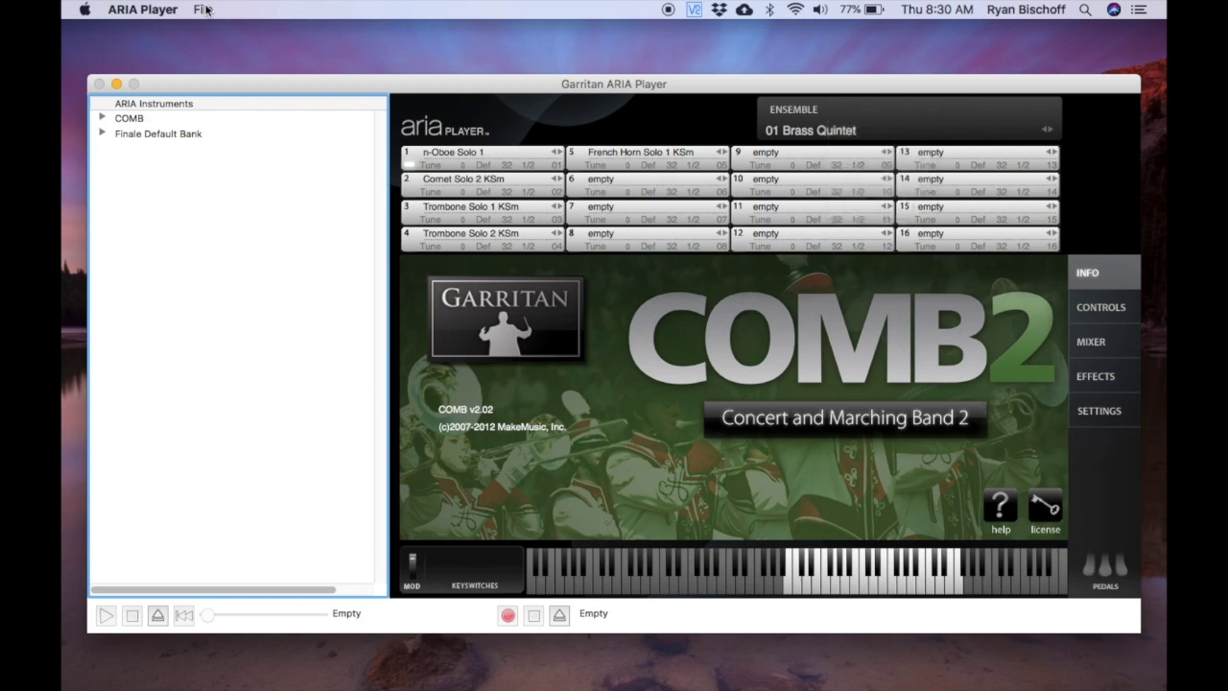
click(205, 10)
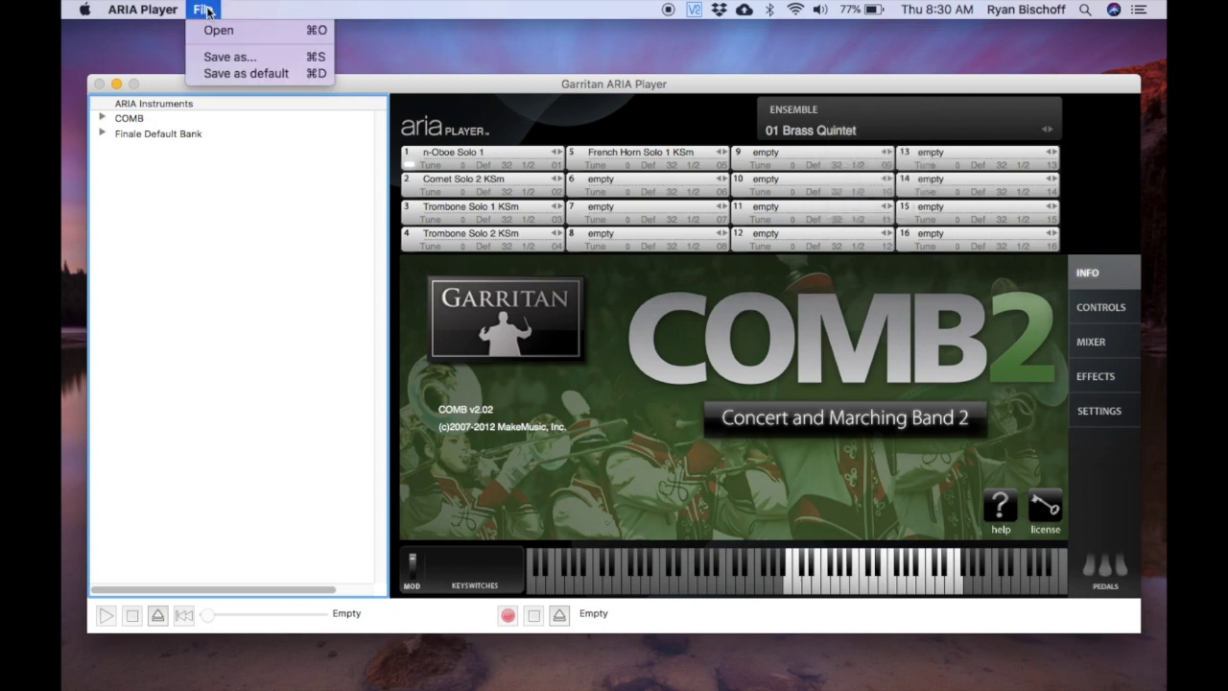
click(230, 55)
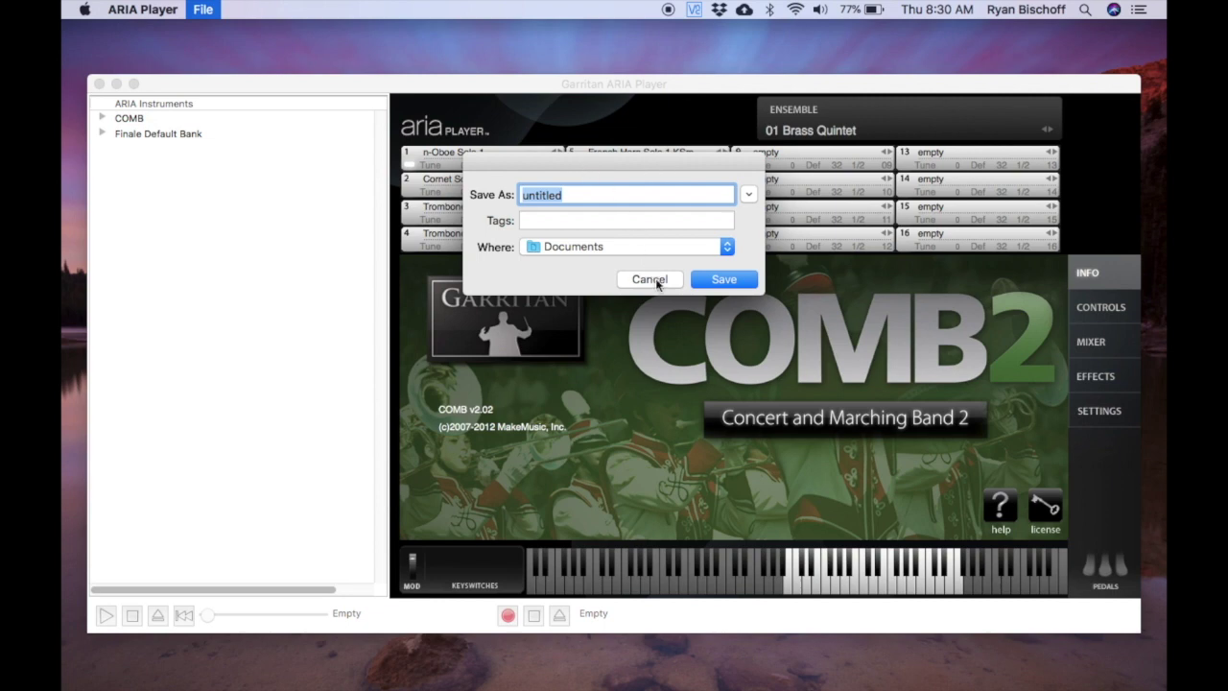
click(749, 195)
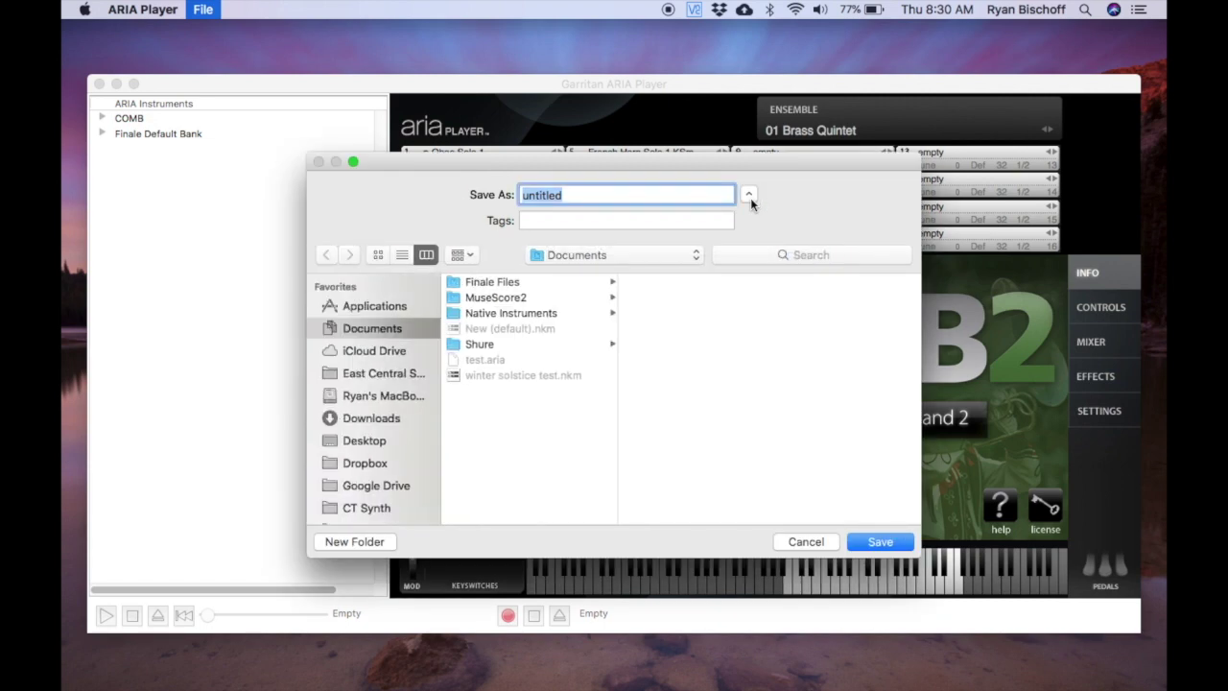
click(749, 196)
click(658, 281)
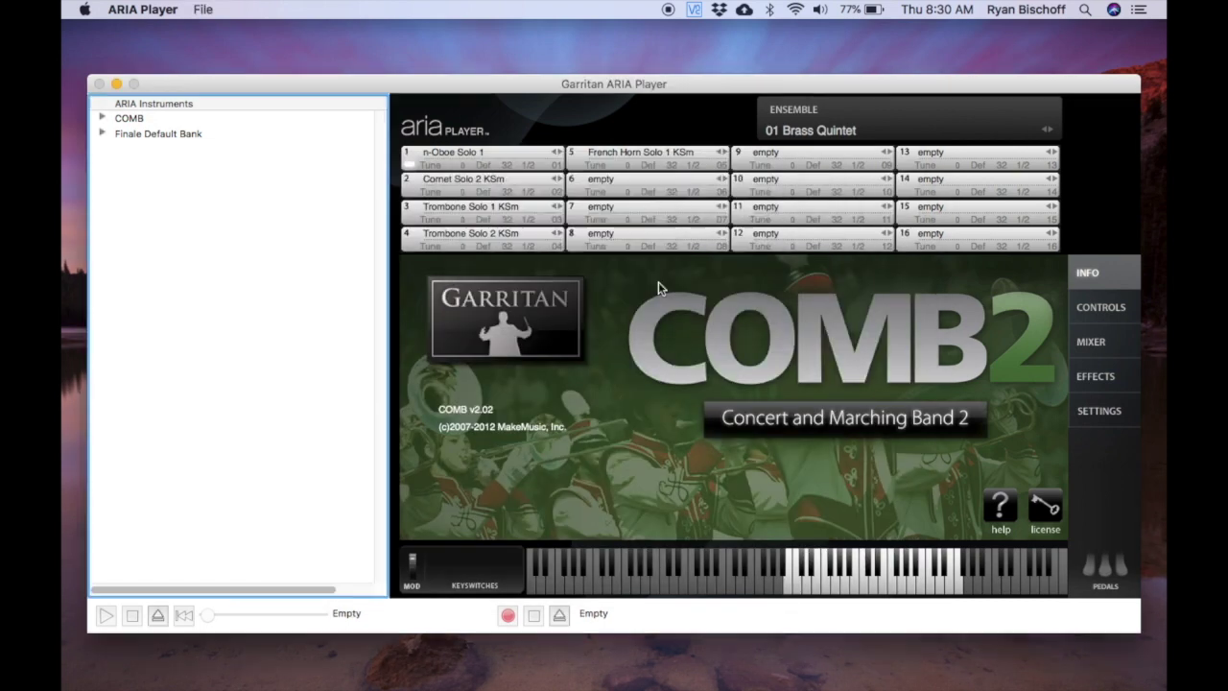
- Open the saved setup test.aria from the Documents folder
click(212, 15)
click(234, 35)
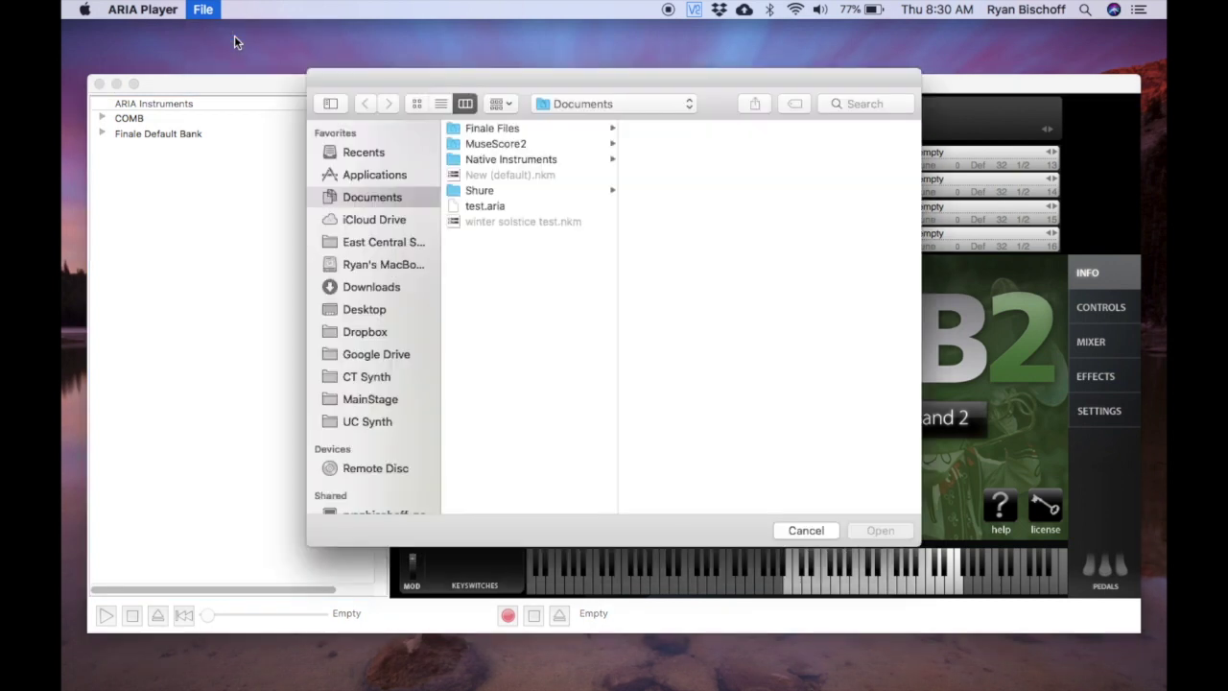
double_click(496, 207)
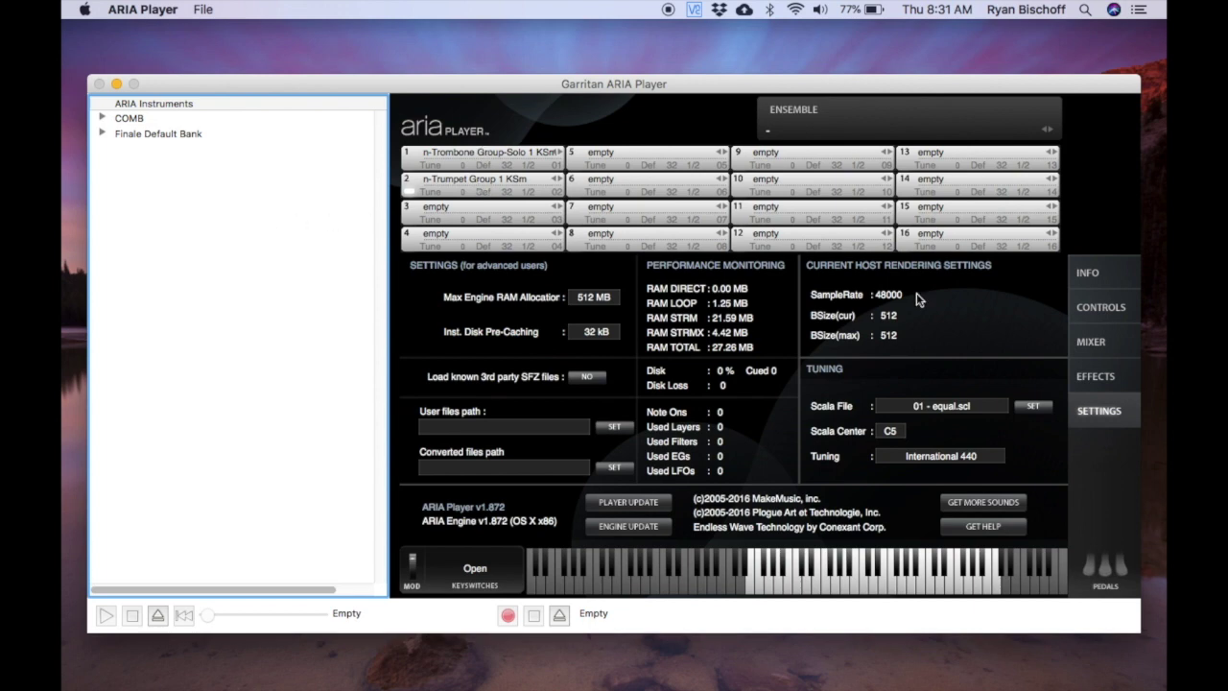
- Show the Info page and expand the COMB library down to its Notation categories in the instrument tree
click(1094, 274)
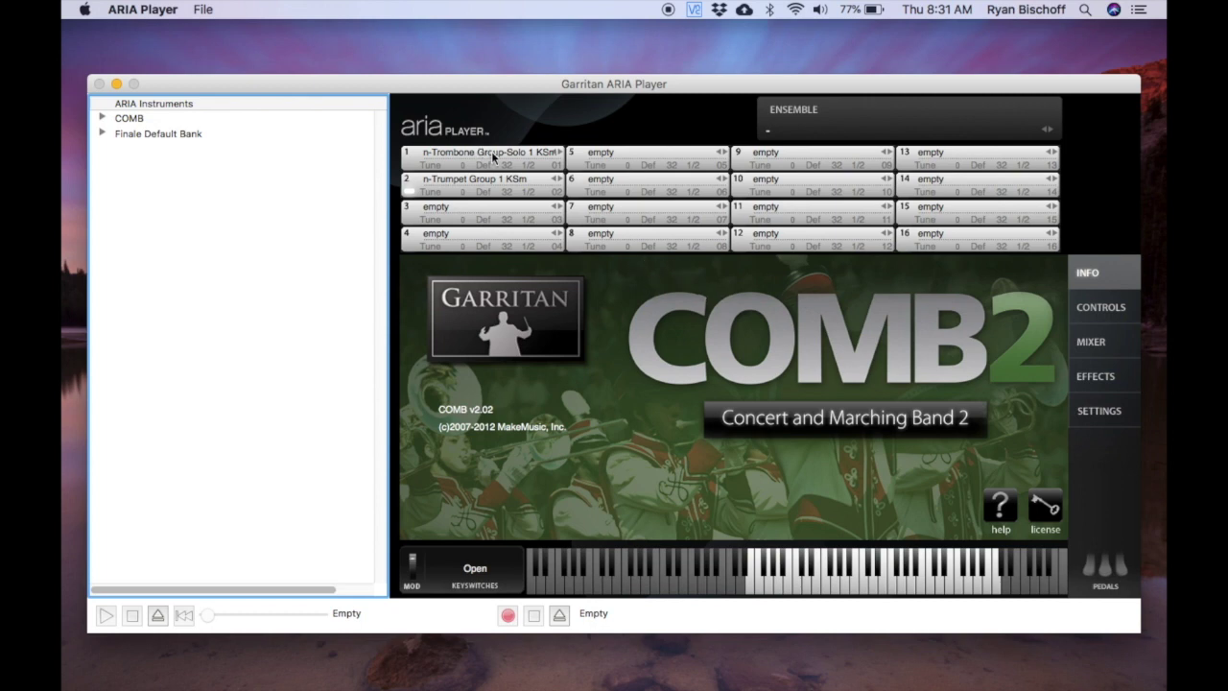
click(101, 118)
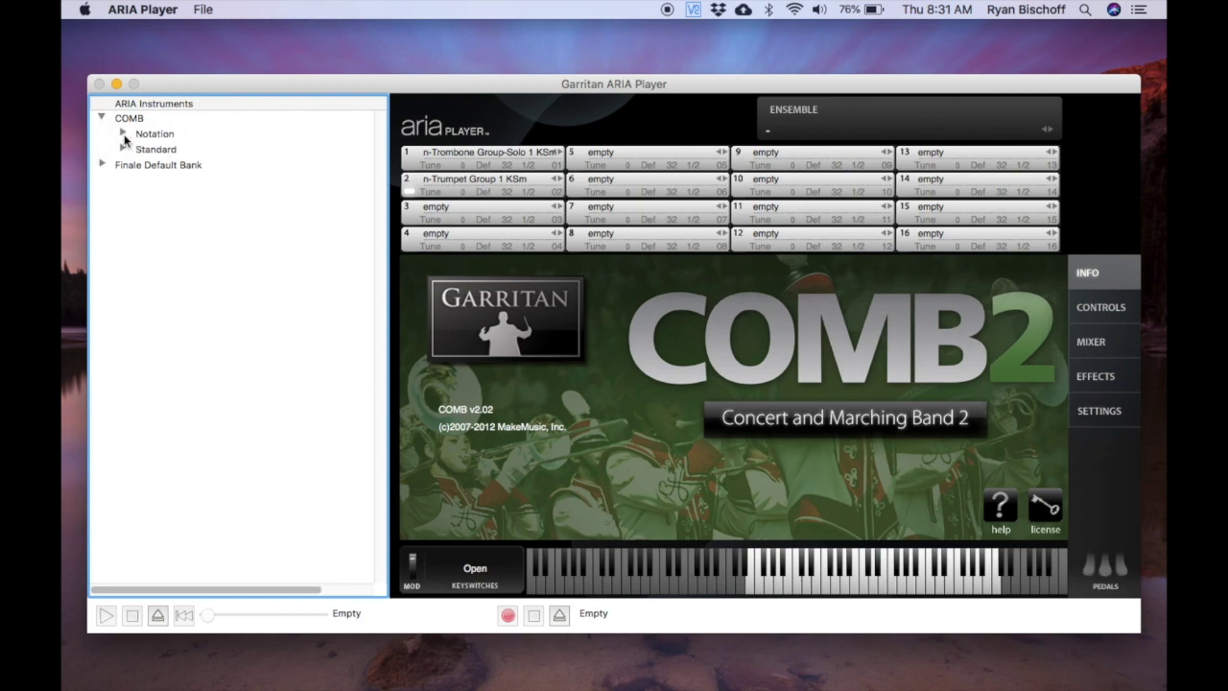
click(123, 133)
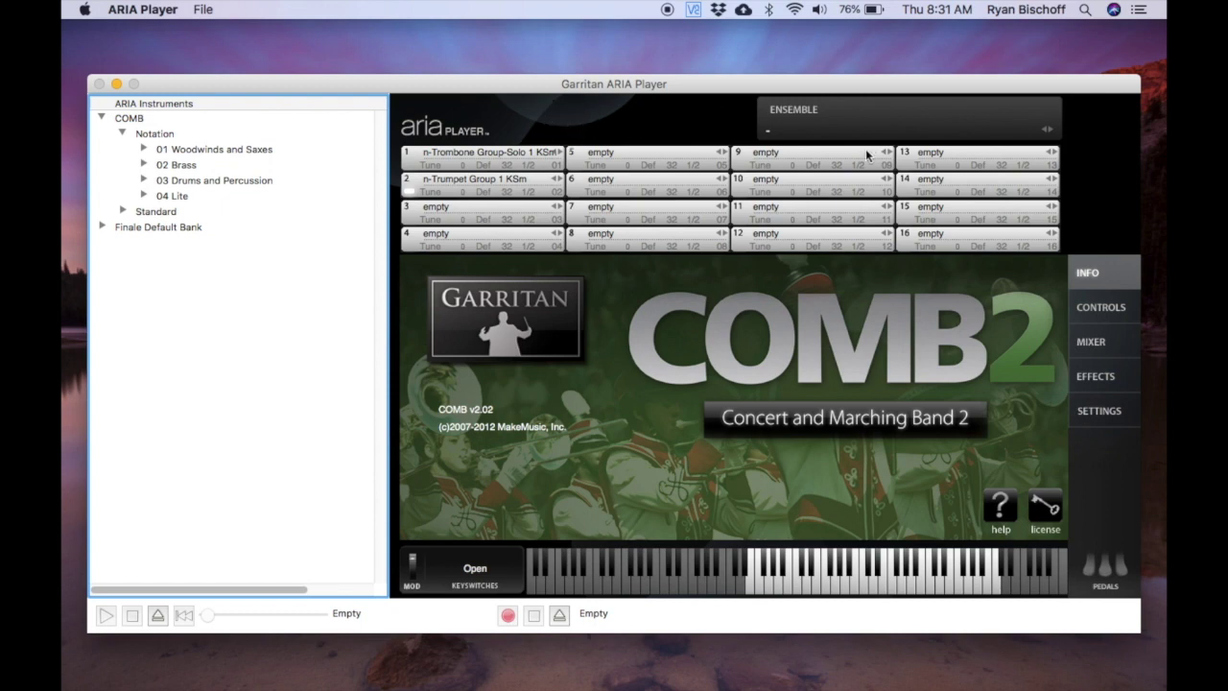
click(789, 130)
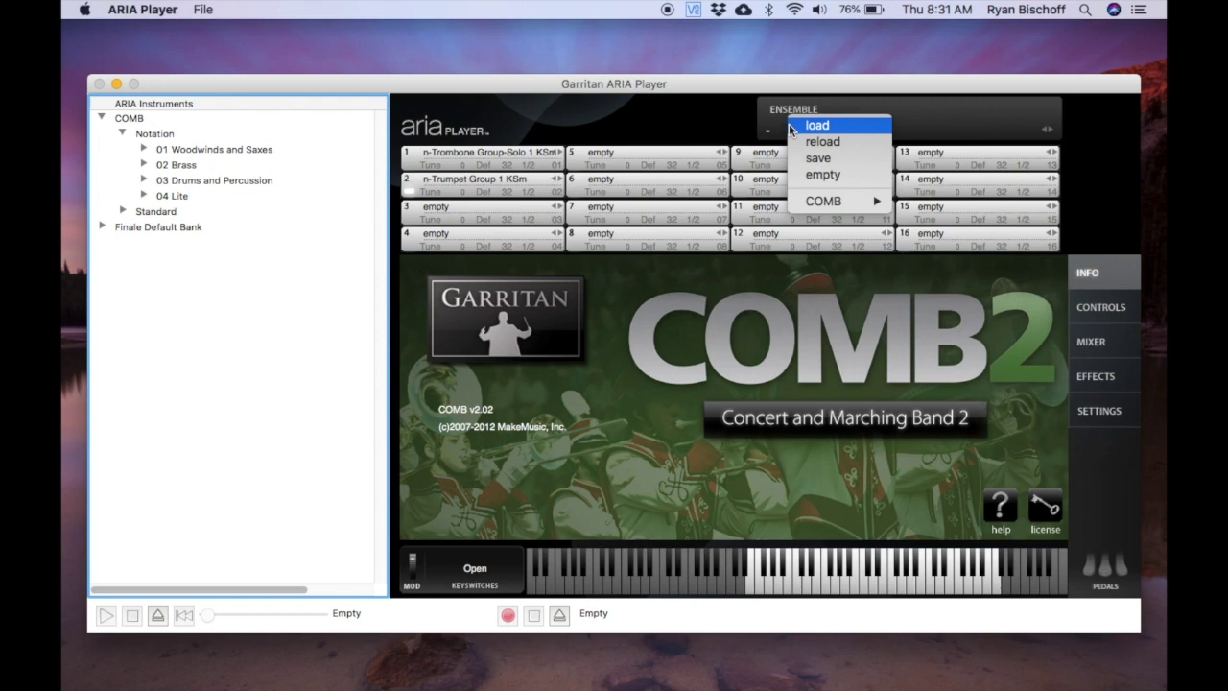
click(863, 129)
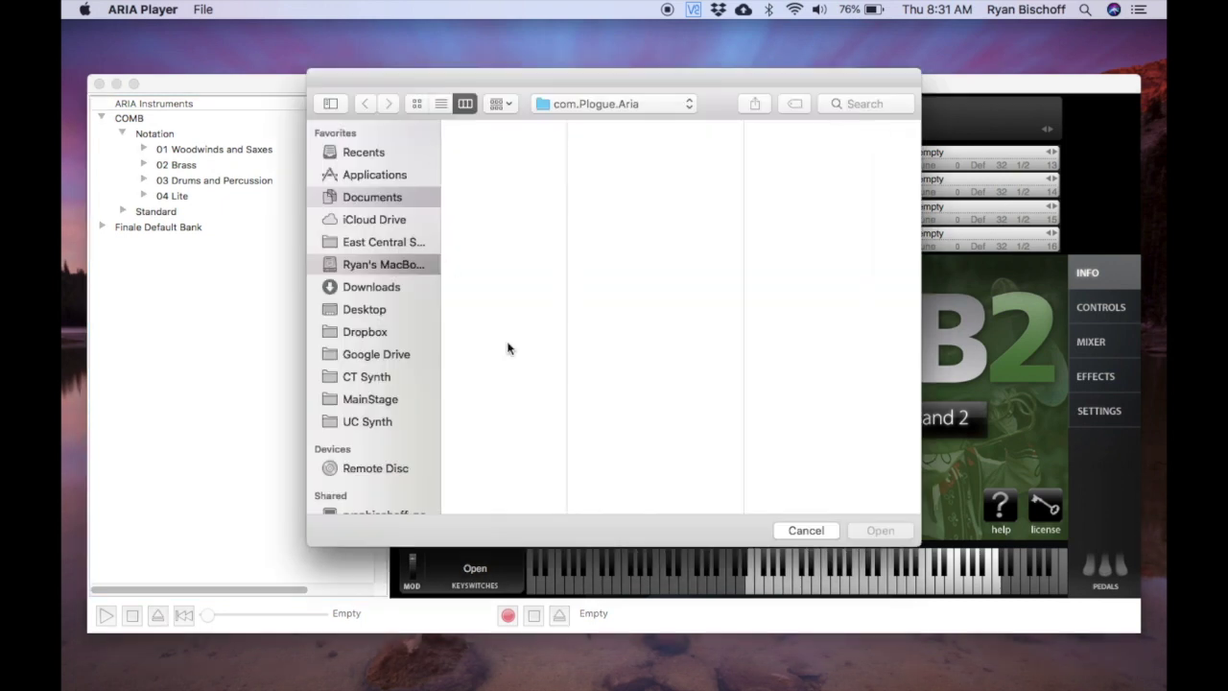
click(806, 530)
- Load the 09 Concert Band Small ensemble from the COMB library and make instrument slot 2 active
click(802, 136)
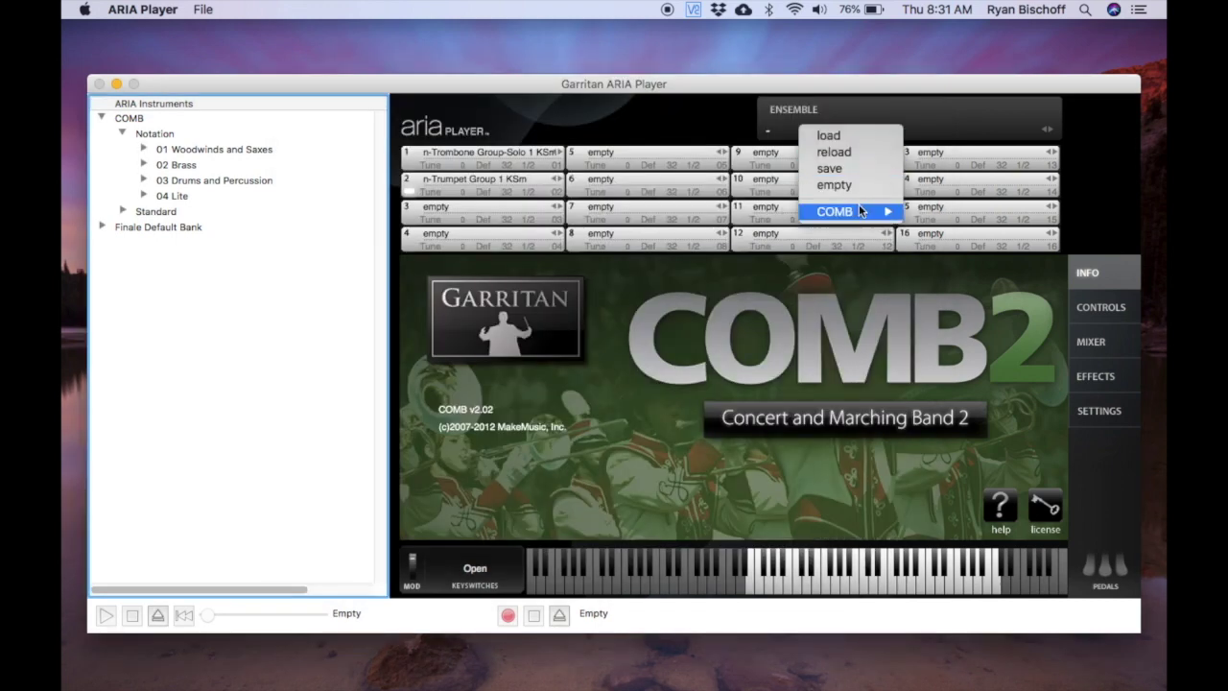
mouse_move(863, 213)
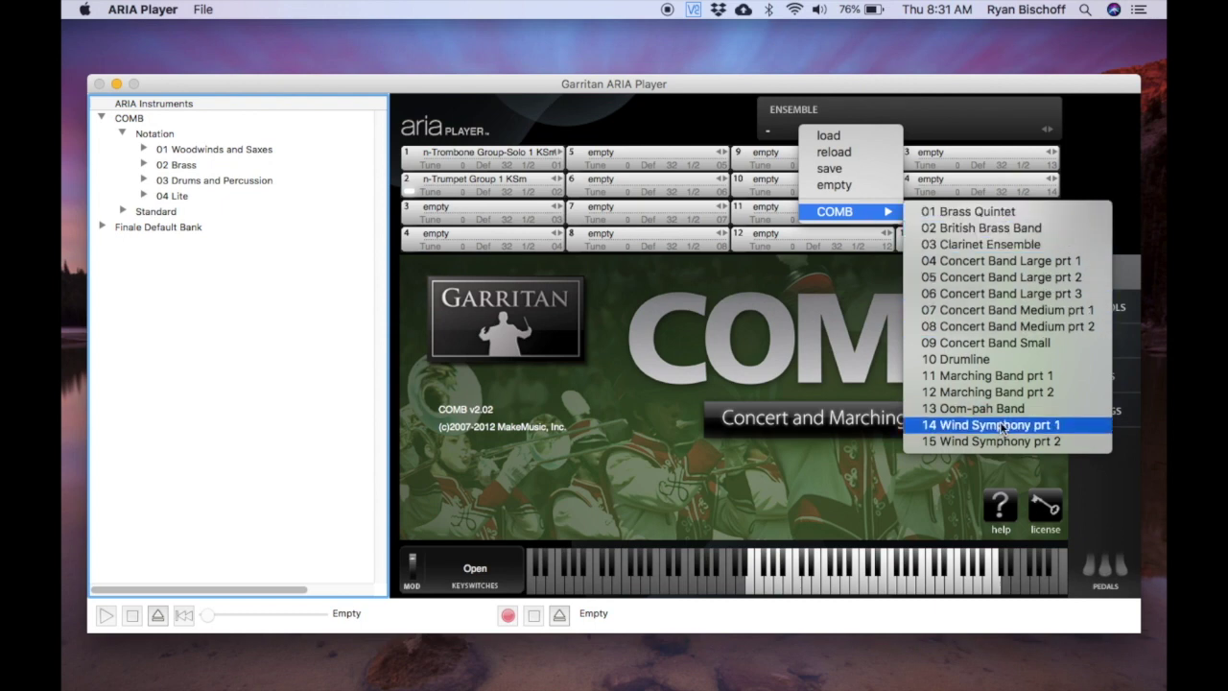
click(991, 343)
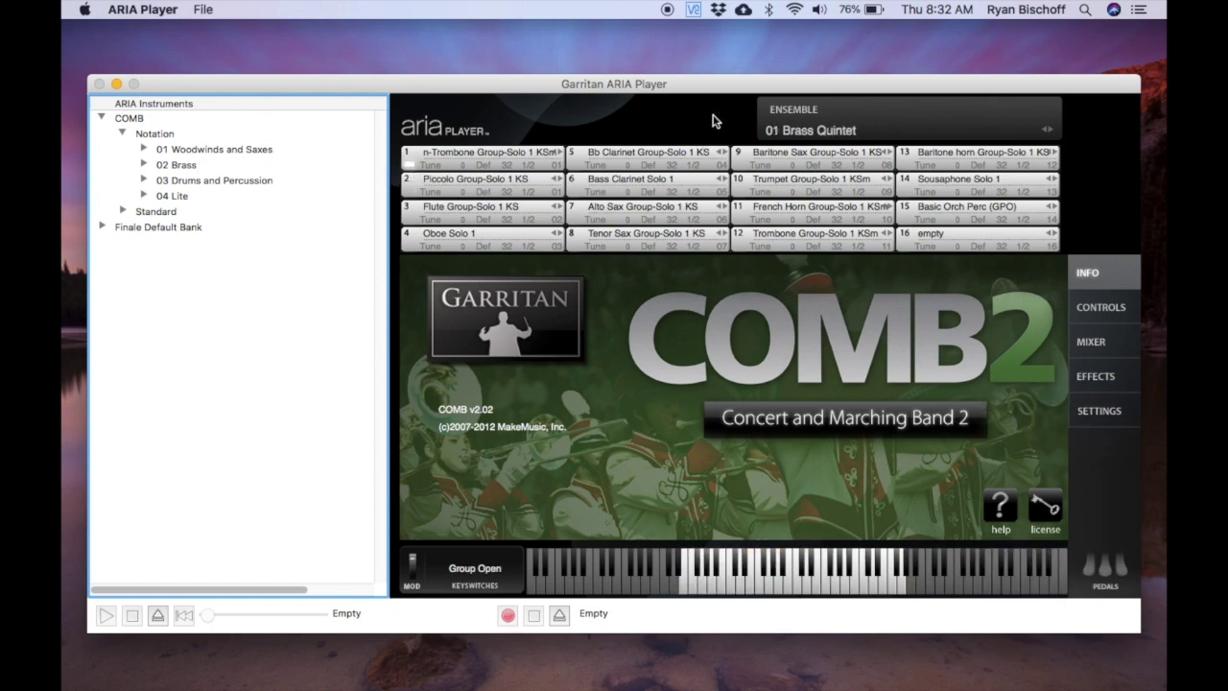
click(409, 193)
click(624, 288)
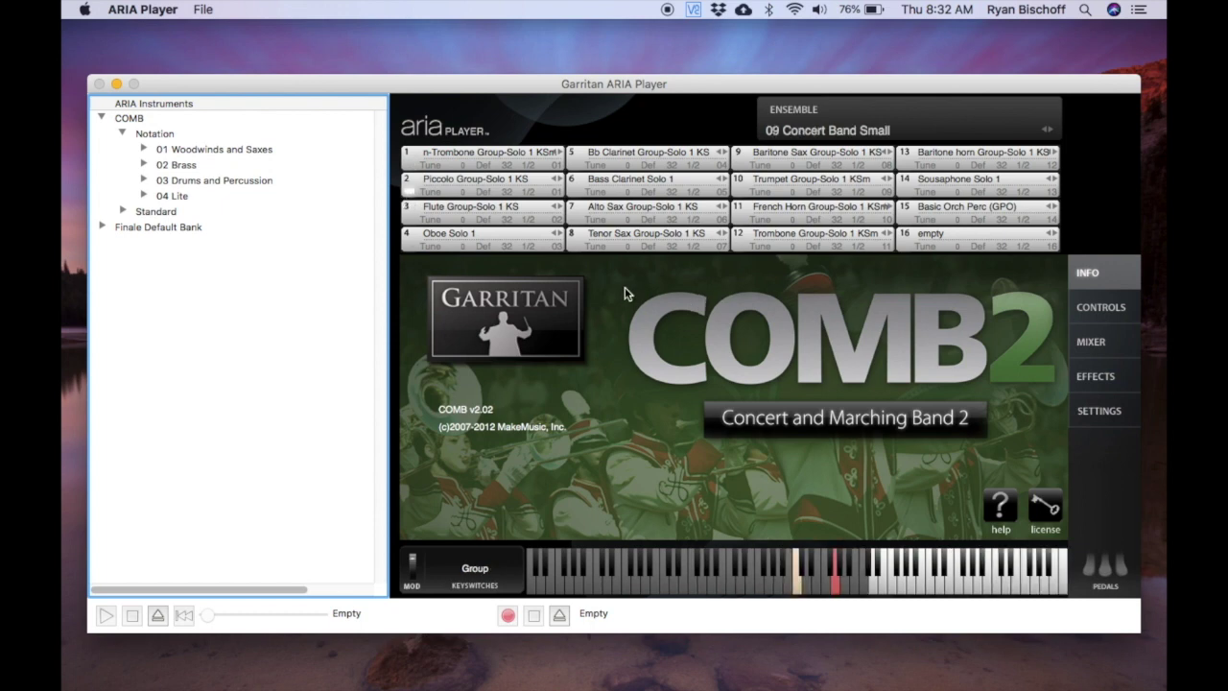